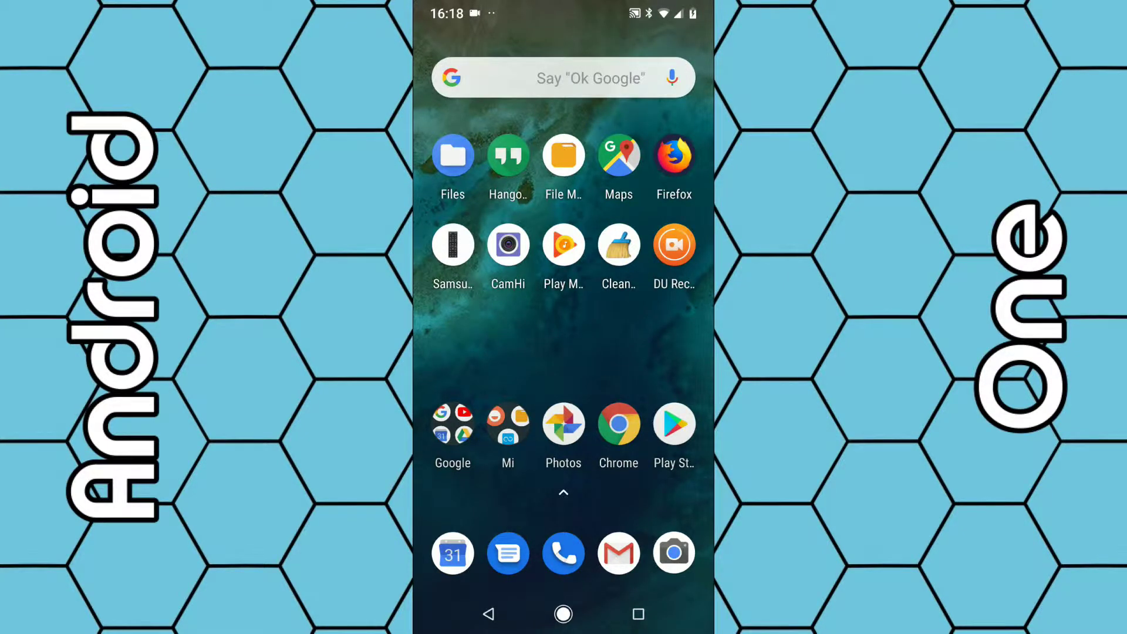
- Clear all recent apps on the phone and launch Settings from the app drawer
drag(564, 9, 564, 396)
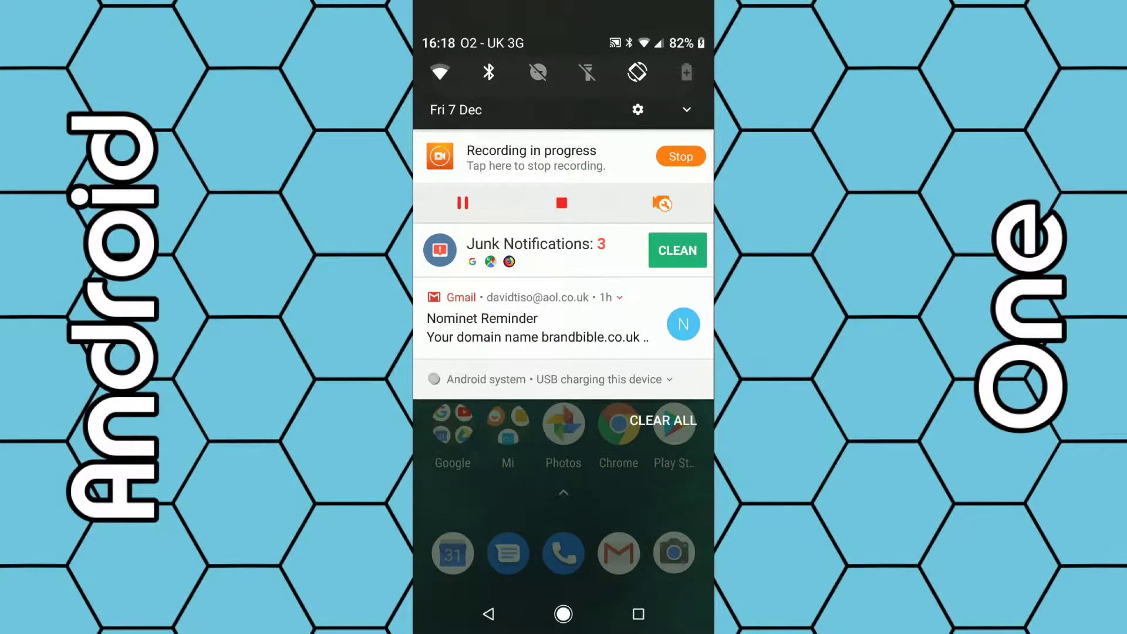
click(638, 109)
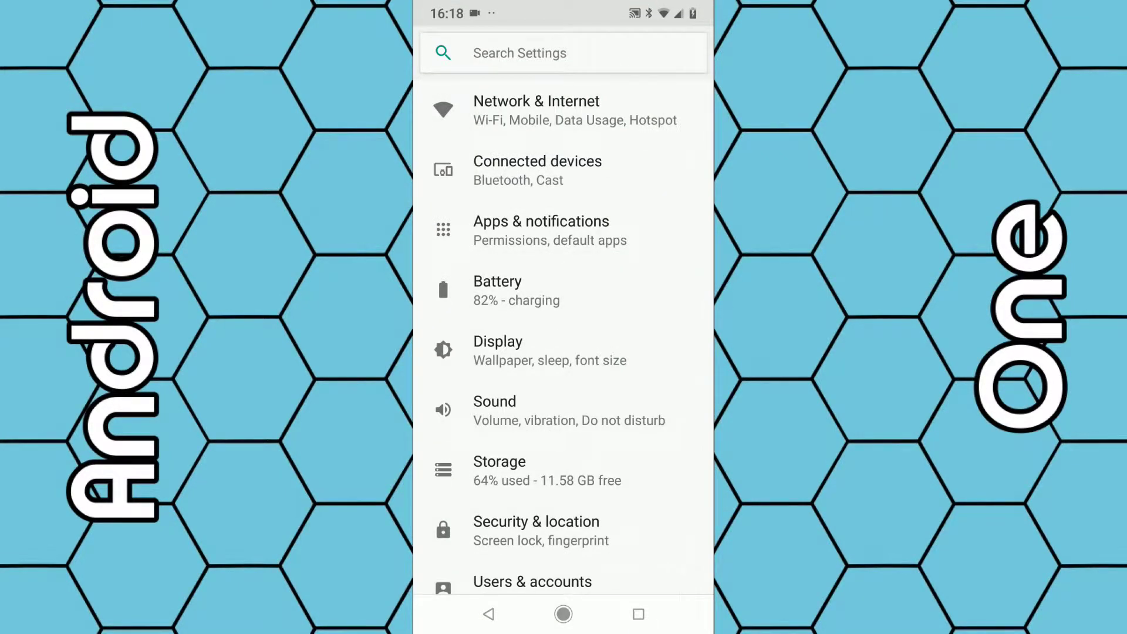
click(637, 613)
click(667, 51)
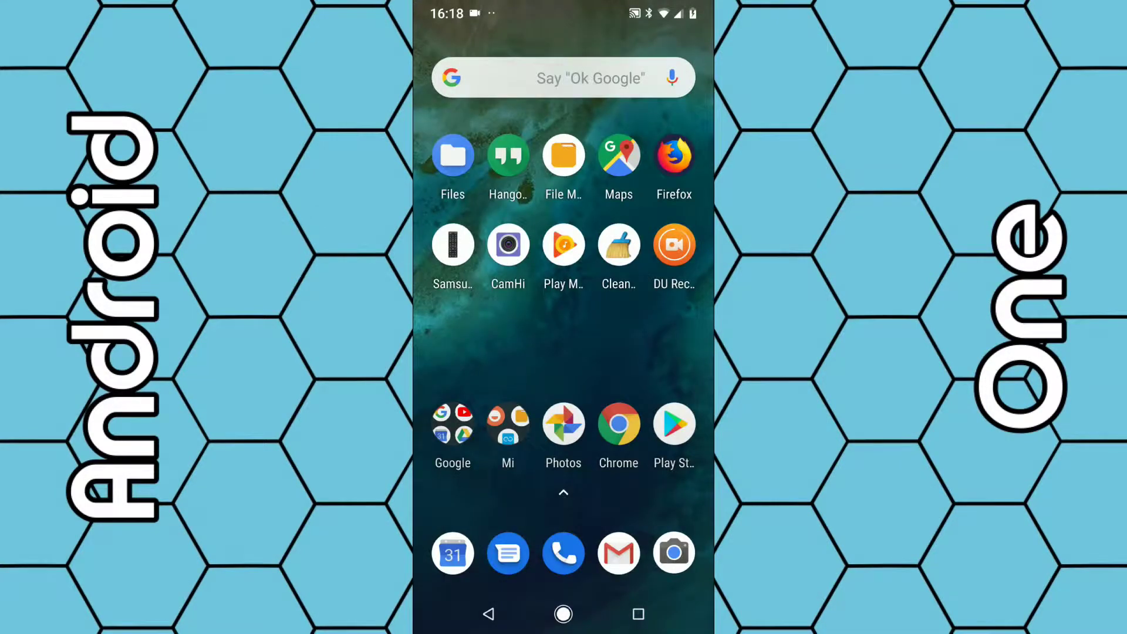
drag(578, 431, 604, 155)
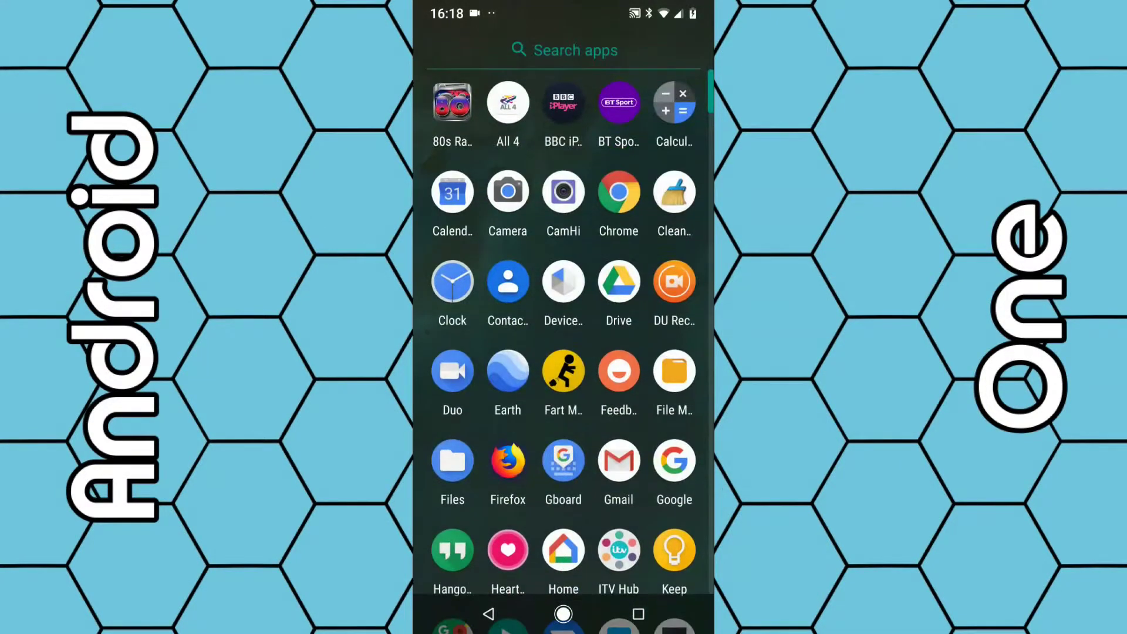
drag(607, 493, 607, 264)
click(563, 359)
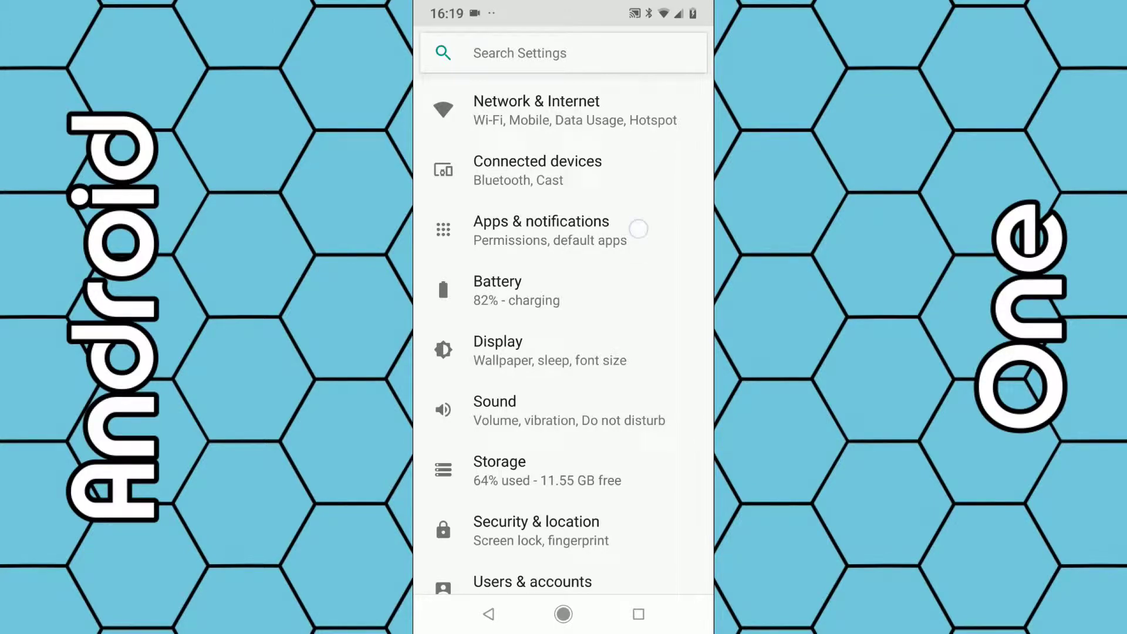
- Set the phone's USB connection mode to Transfer files under Connected devices > USB
drag(637, 227, 646, 324)
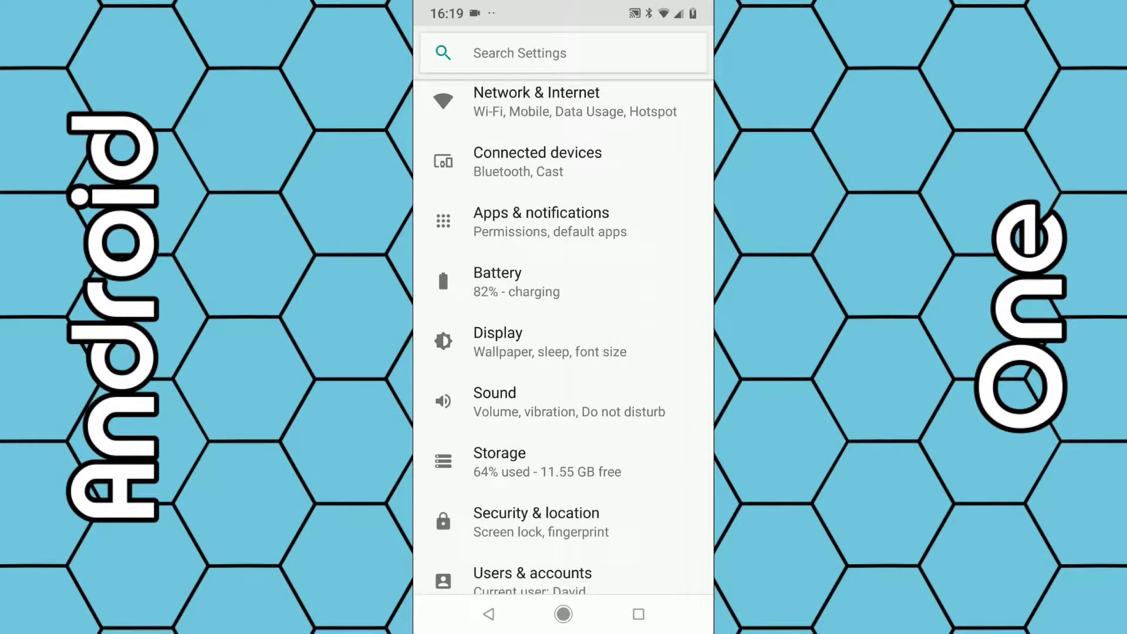
click(581, 160)
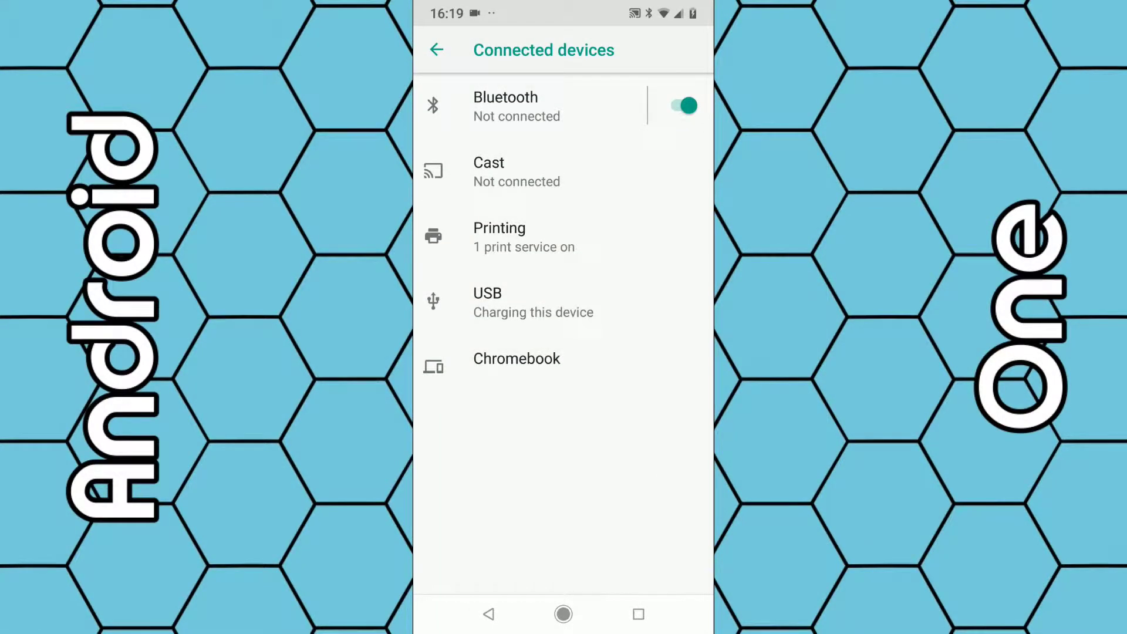
click(487, 302)
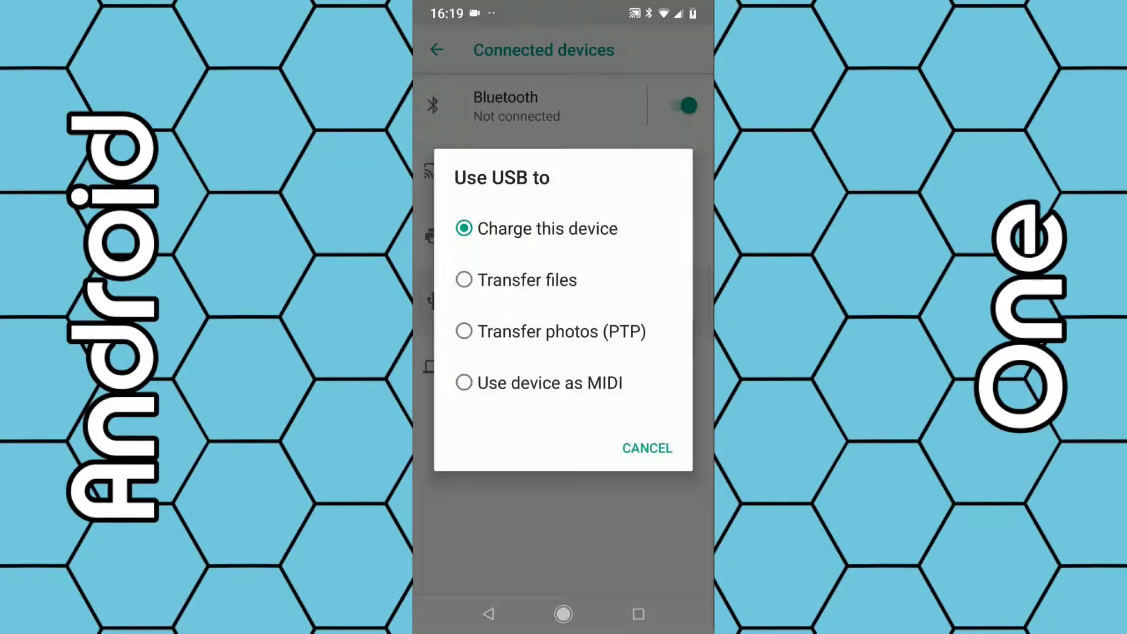
click(526, 279)
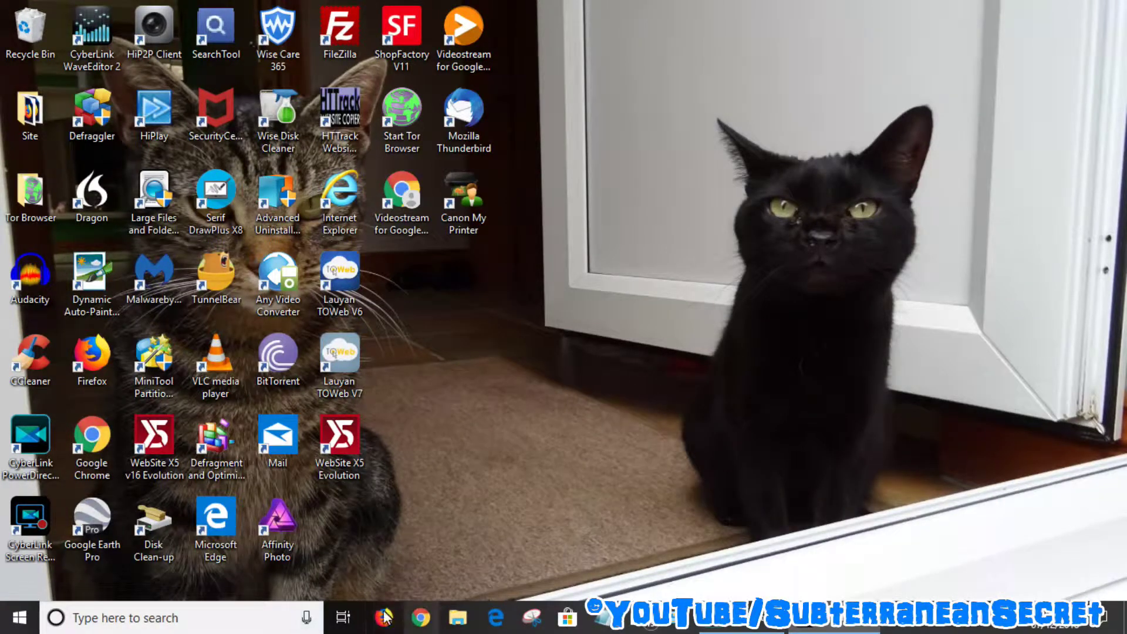
click(456, 619)
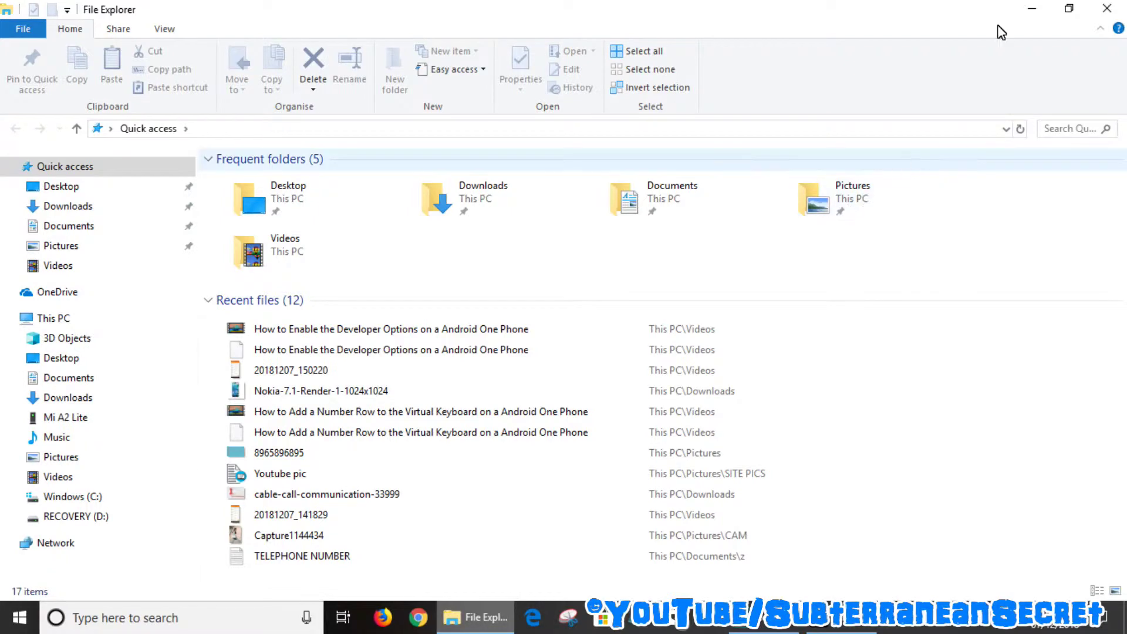
click(1108, 8)
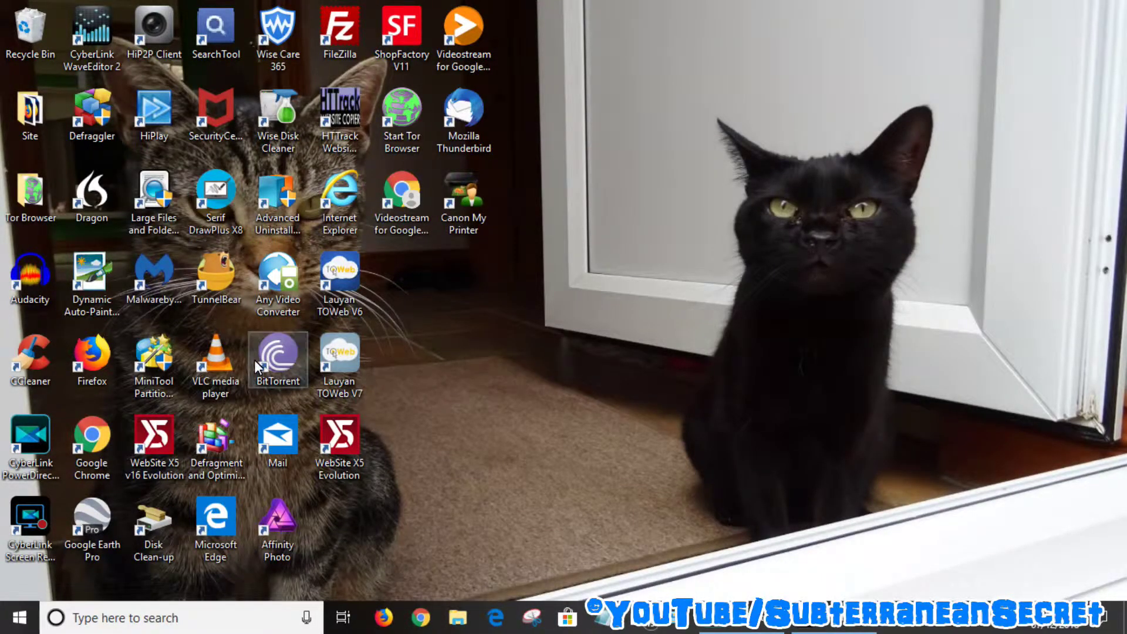
click(19, 617)
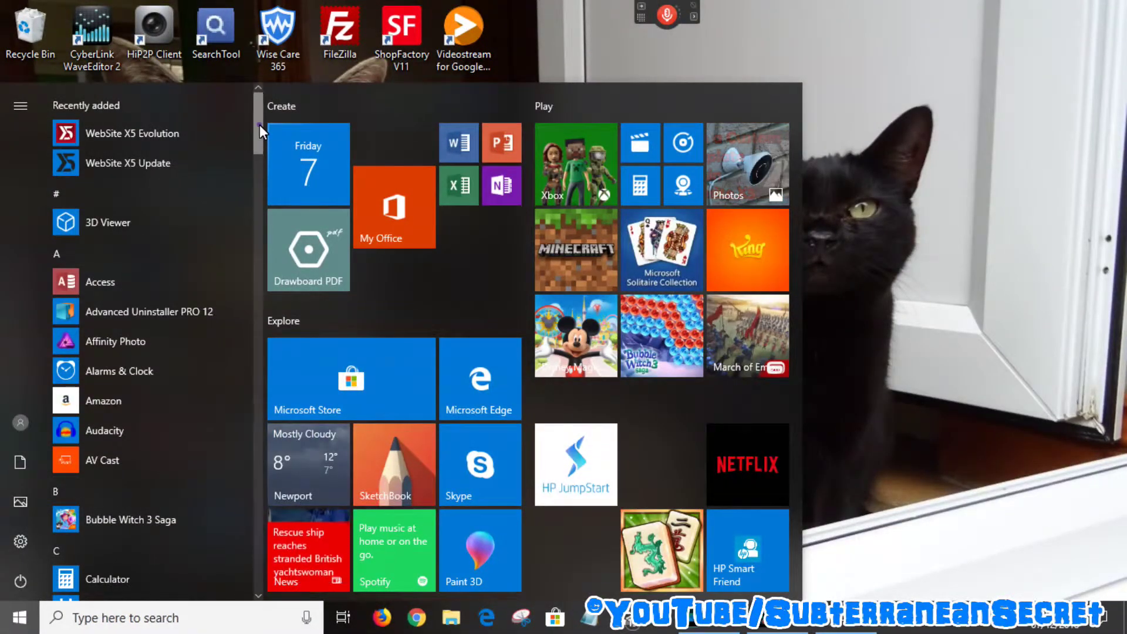
drag(260, 124, 252, 330)
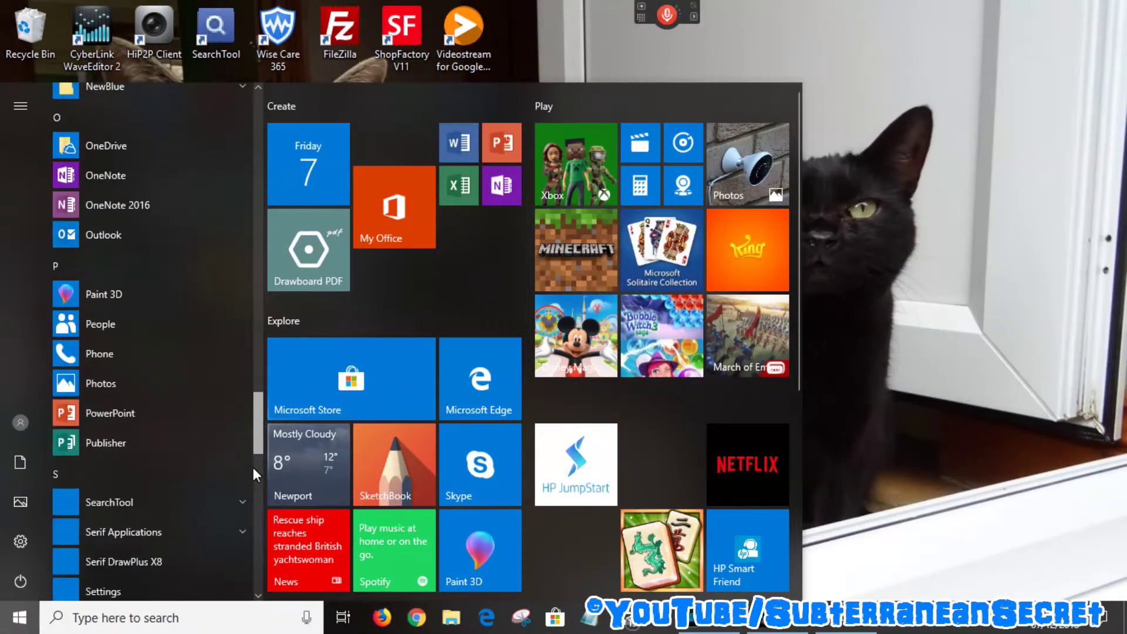
drag(253, 330, 257, 557)
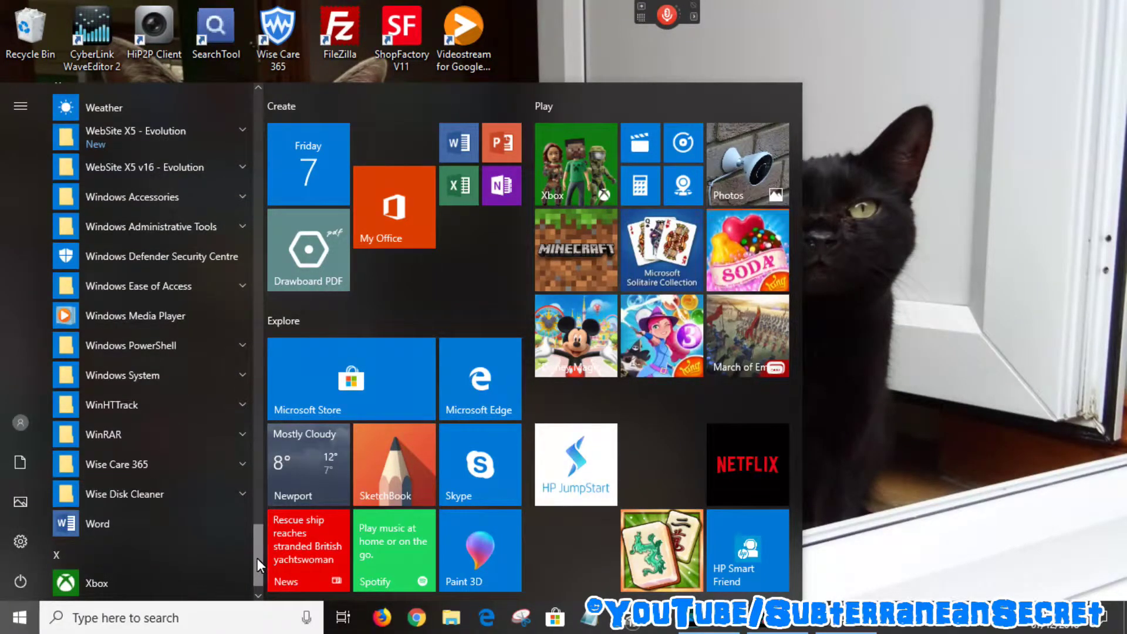
- Launch File Explorer from the Windows System folder in the Start menu
click(112, 375)
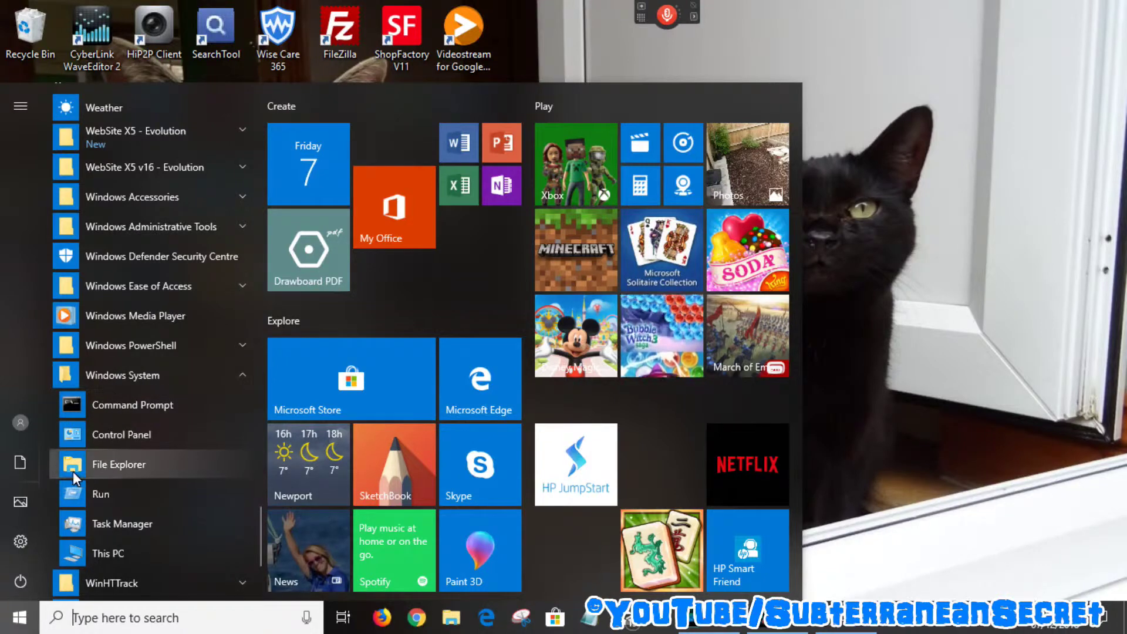
click(104, 468)
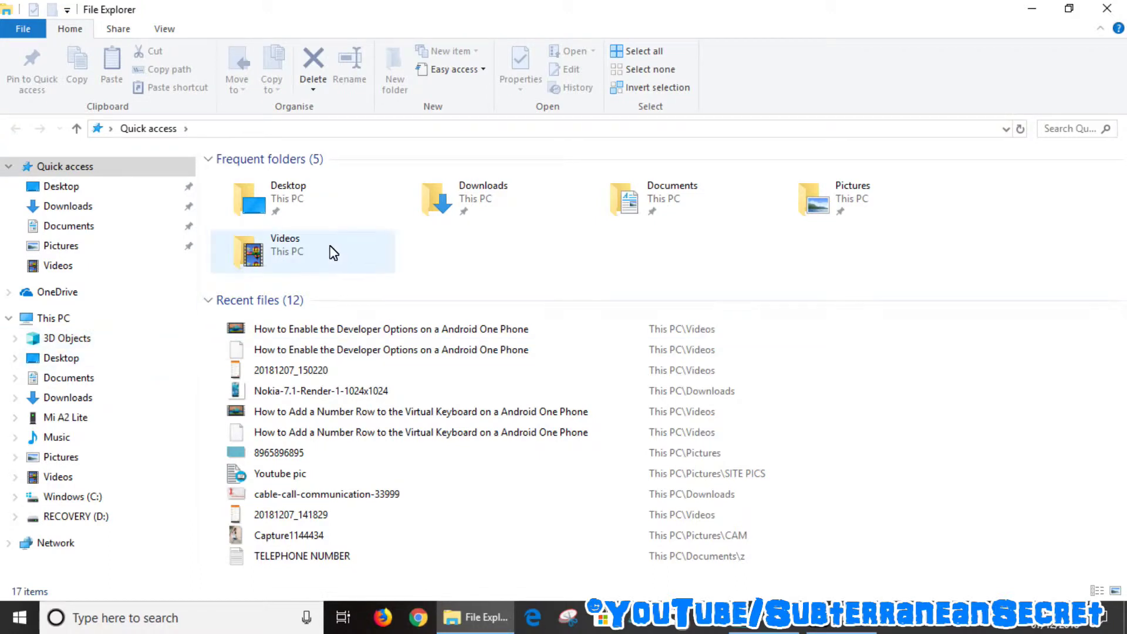
- Expand This PC in the navigation pane and go to the Mi A2 Lite phone
click(8, 165)
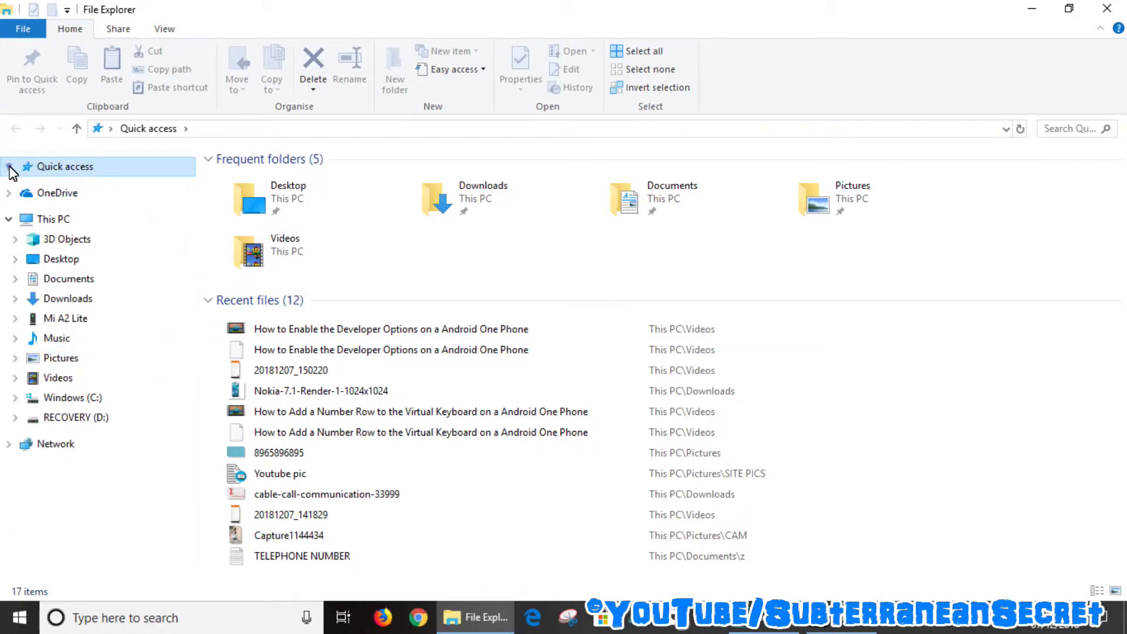
click(9, 193)
click(9, 192)
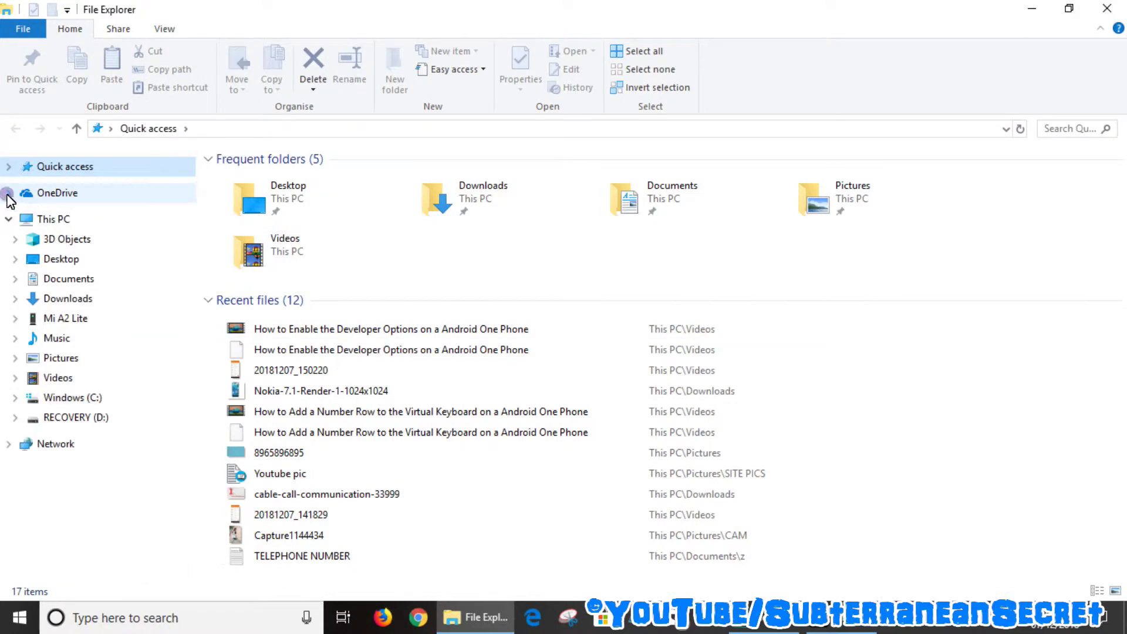
click(9, 221)
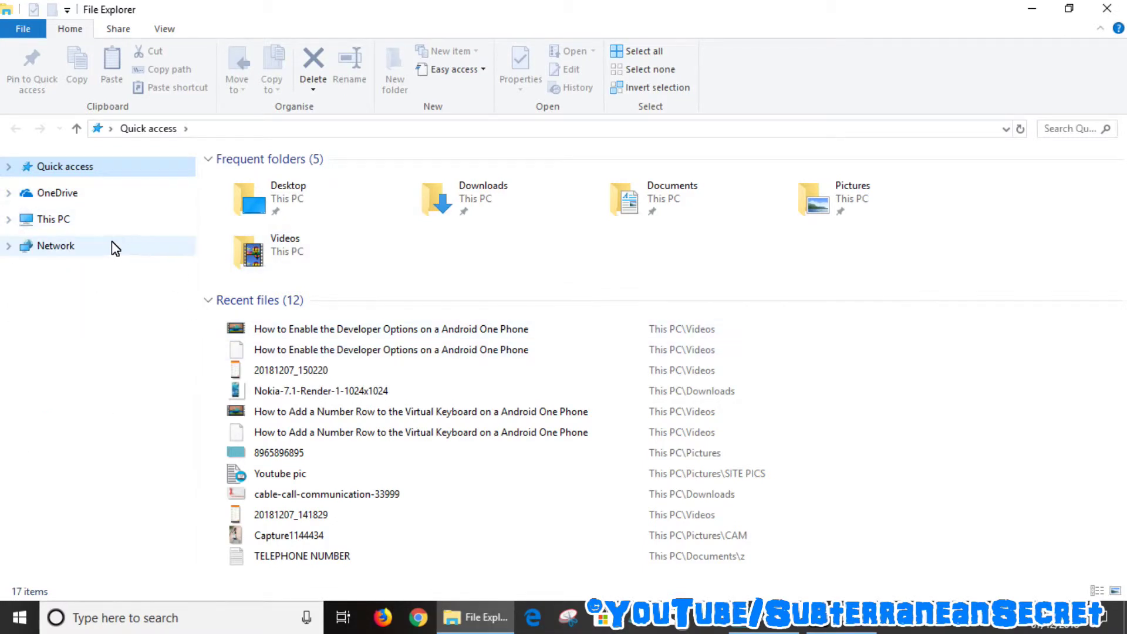
click(8, 220)
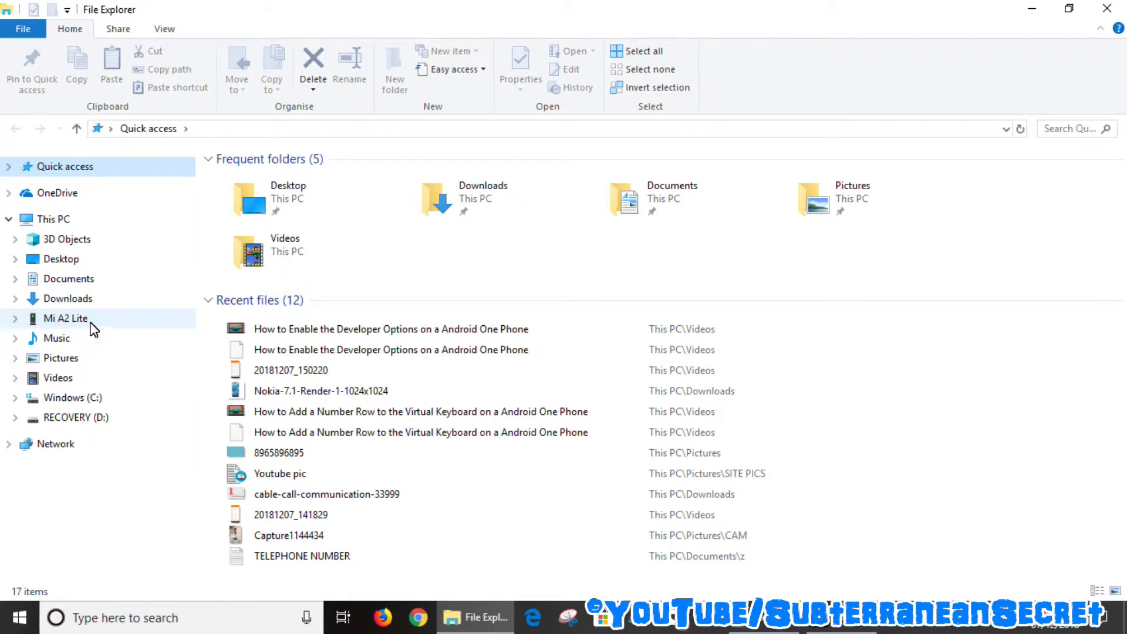
click(71, 319)
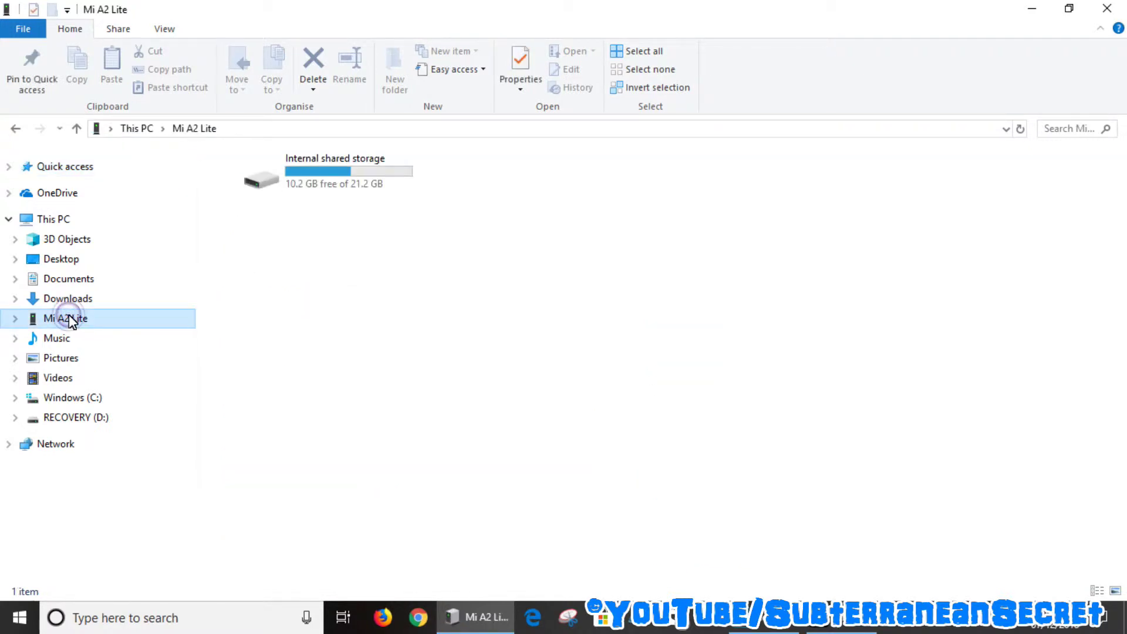
- Browse the phone's Internal shared storage, checking Download and Pictures, and end in Download
double_click(329, 181)
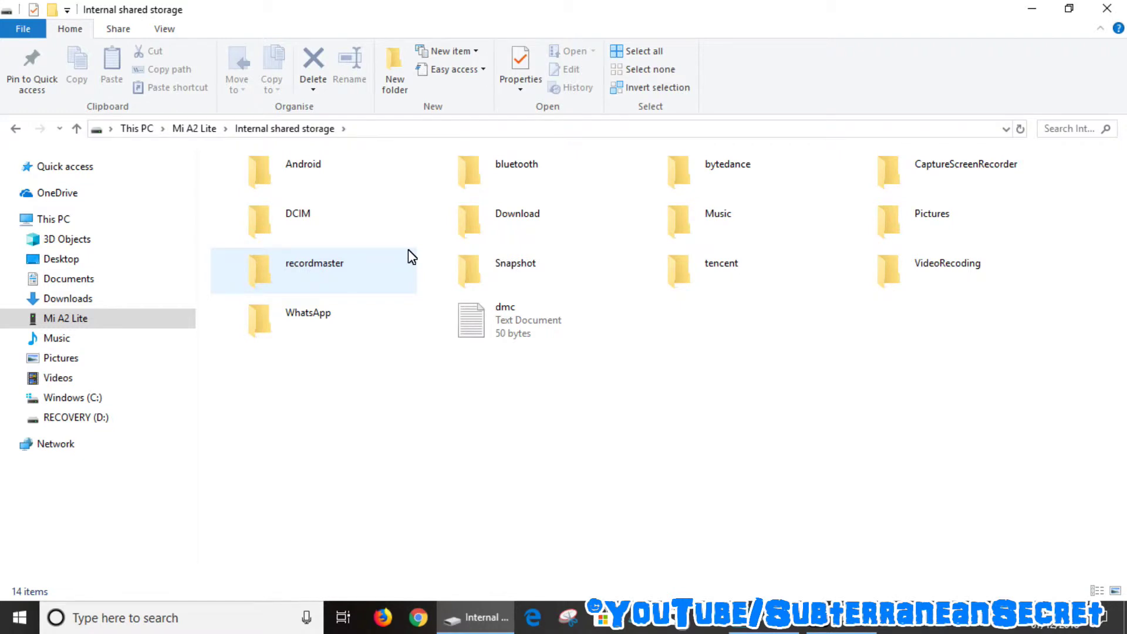
double_click(508, 221)
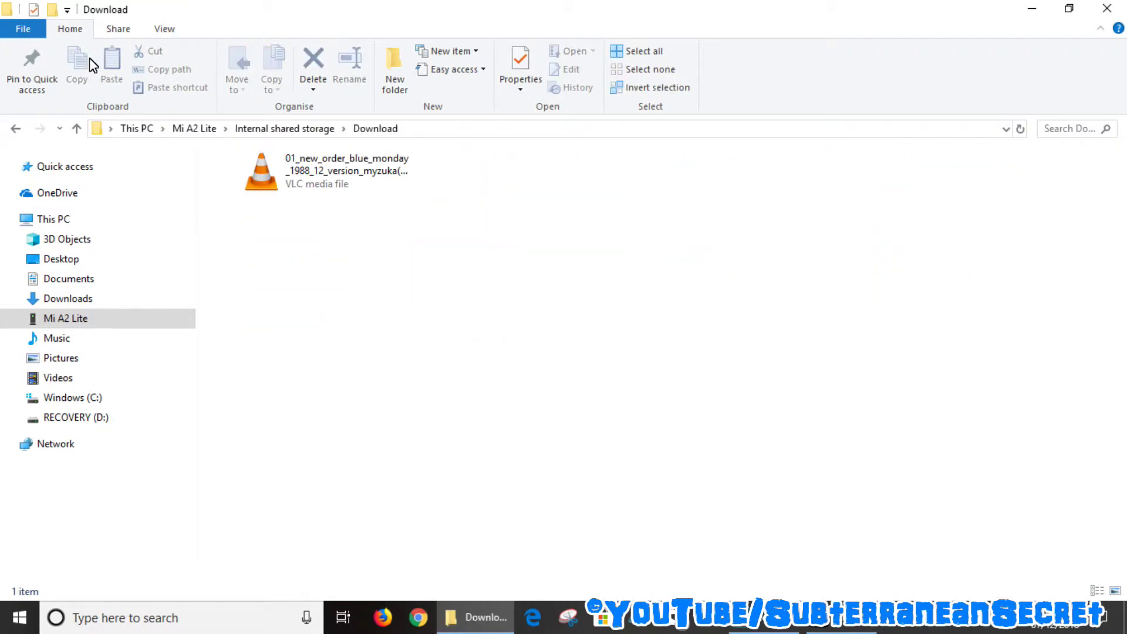
click(14, 128)
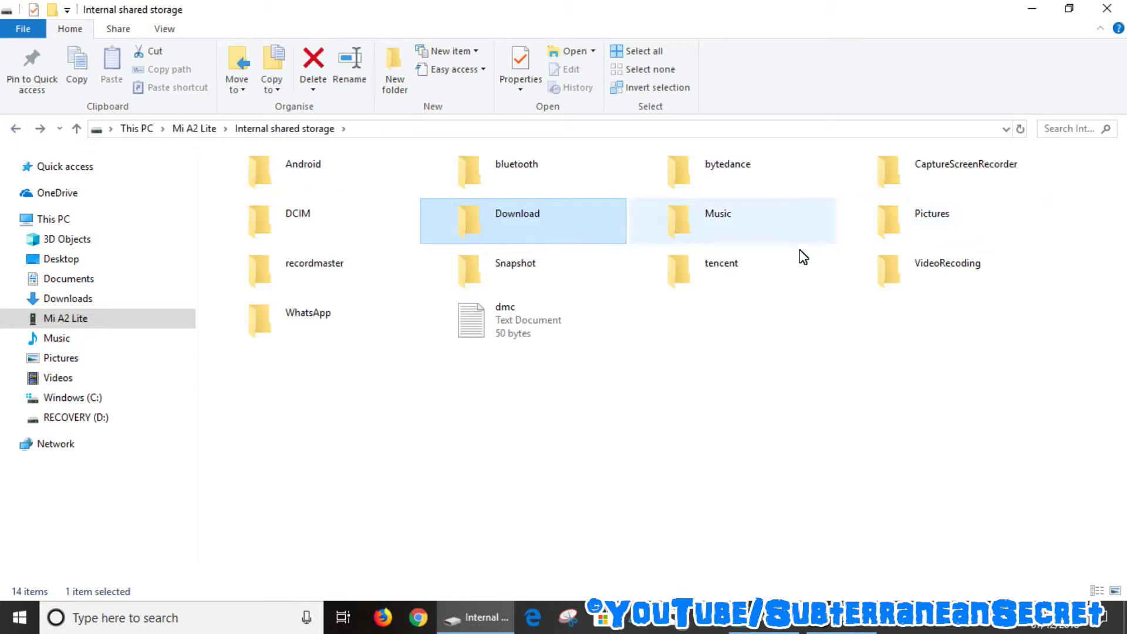
double_click(924, 232)
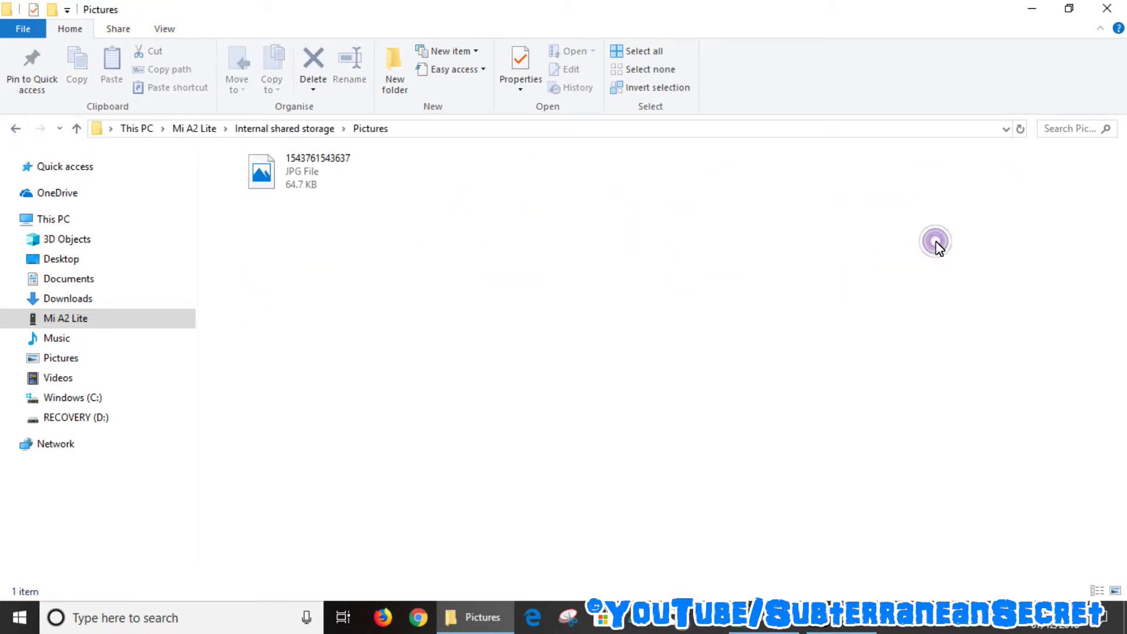
click(17, 128)
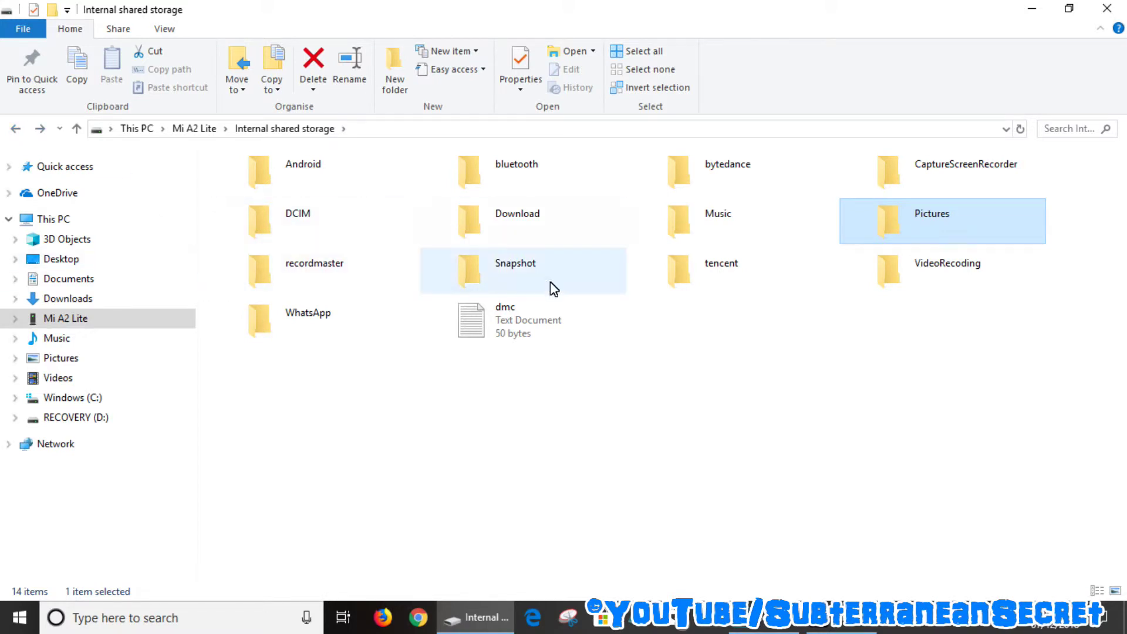
double_click(516, 221)
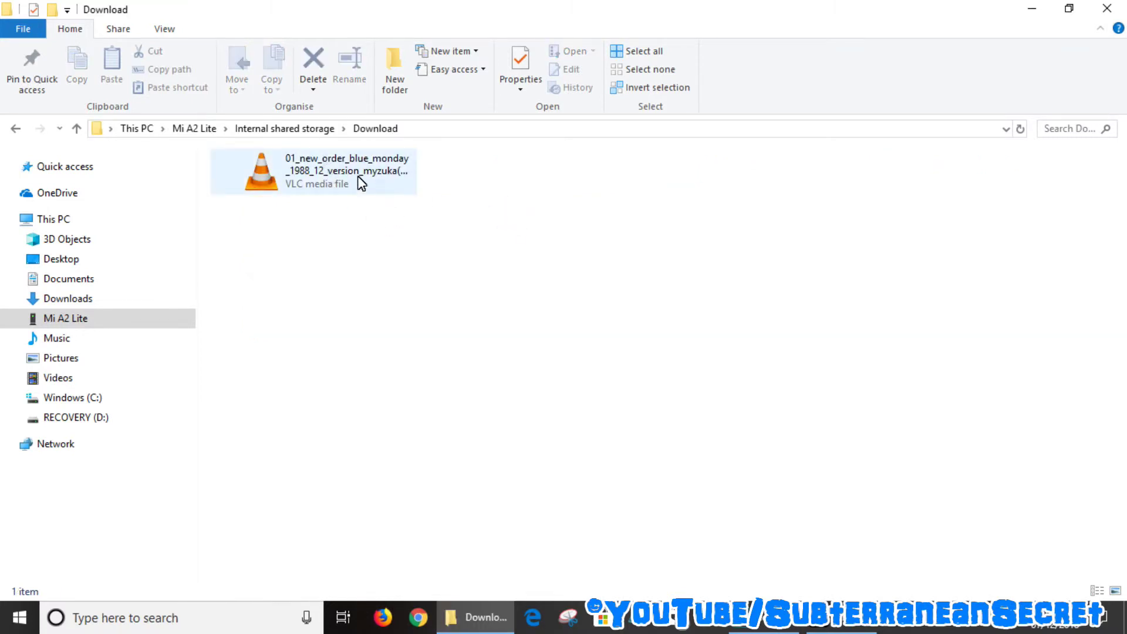
- Copy the New Order VLC file to the PC's Music folder, check it, and return to Download
drag(308, 176, 310, 218)
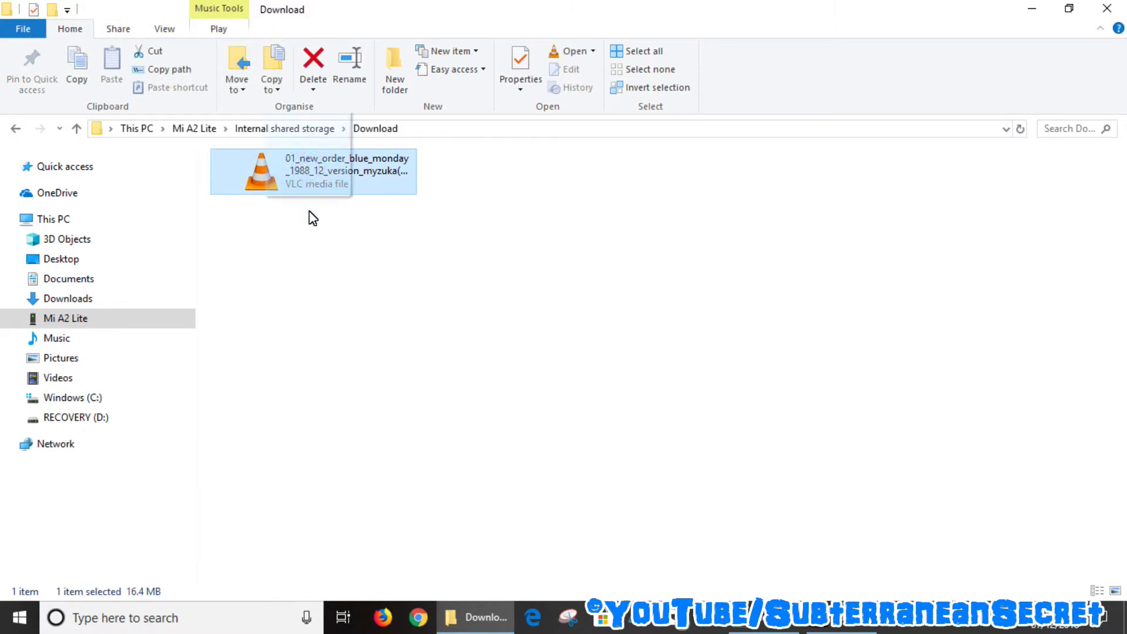
mouse_move(311, 218)
mouse_down()
mouse_move(221, 361)
mouse_move(428, 396)
mouse_move(264, 348)
mouse_move(216, 362)
mouse_move(294, 409)
mouse_move(131, 385)
mouse_move(136, 372)
mouse_move(120, 367)
mouse_move(113, 390)
mouse_move(110, 342)
mouse_up()
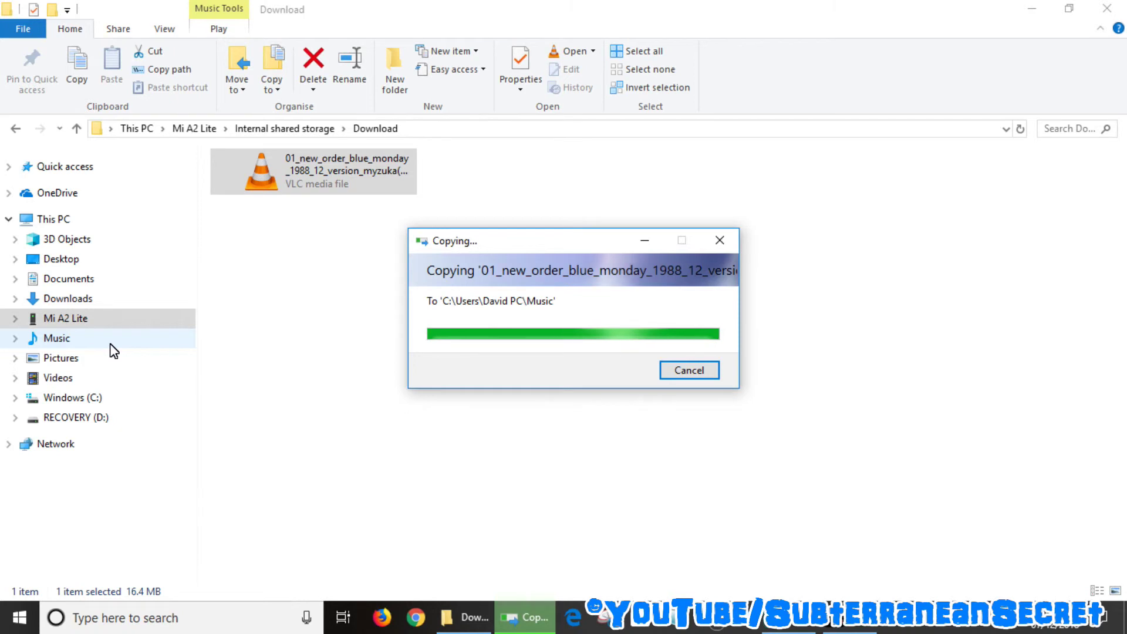
click(56, 340)
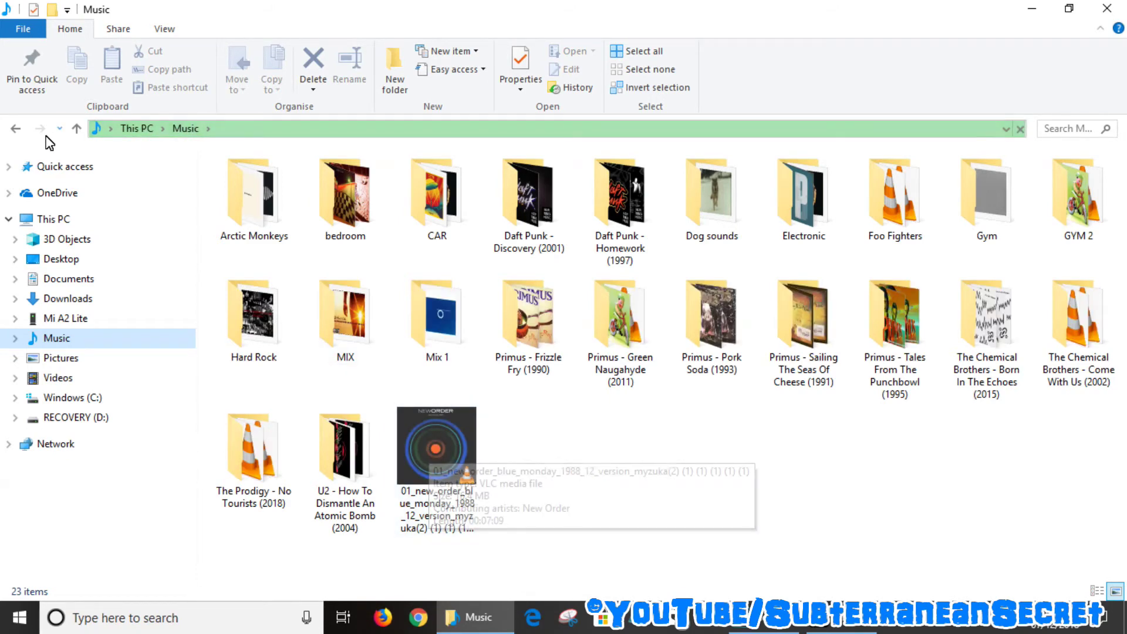
click(15, 128)
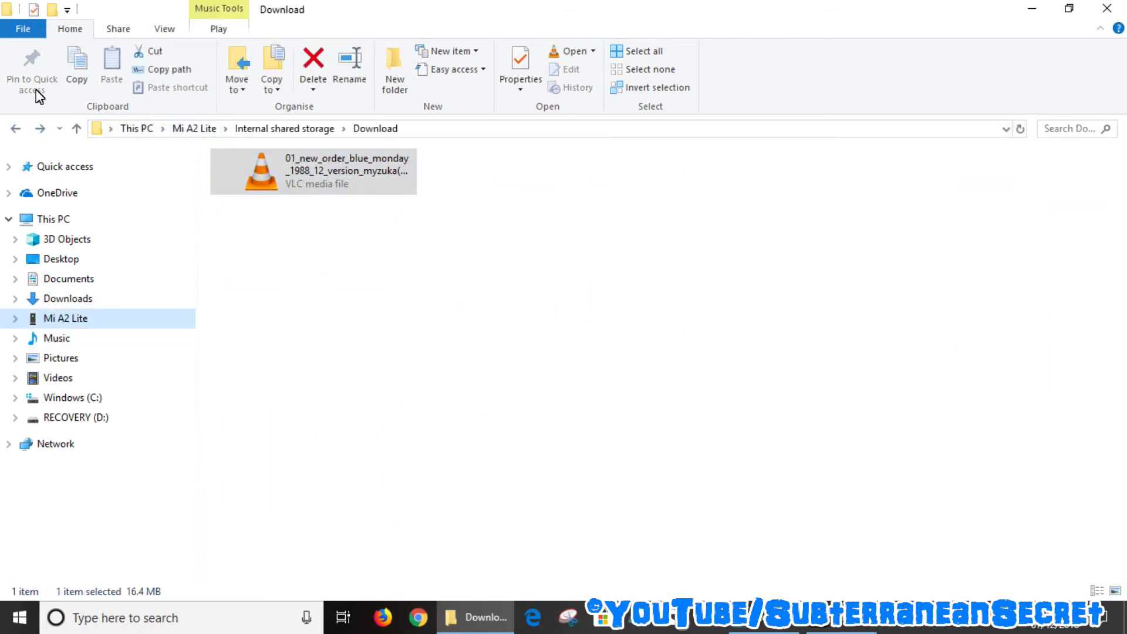
- Go to the phone's Music folder and drag its 21 artist and album folders toward the PC
click(17, 130)
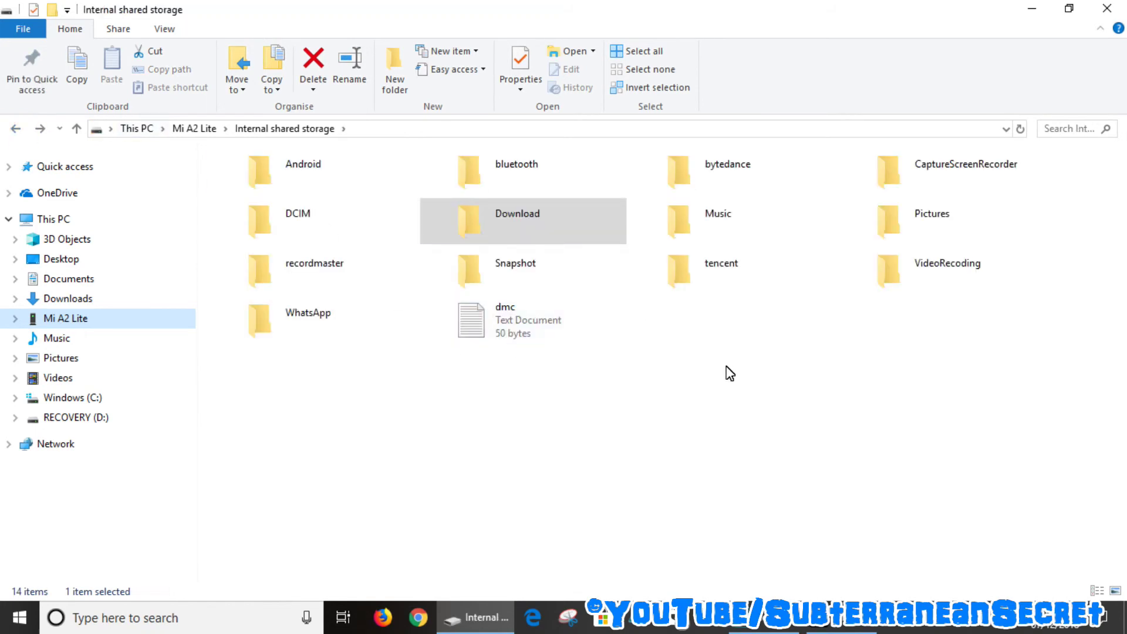
double_click(749, 226)
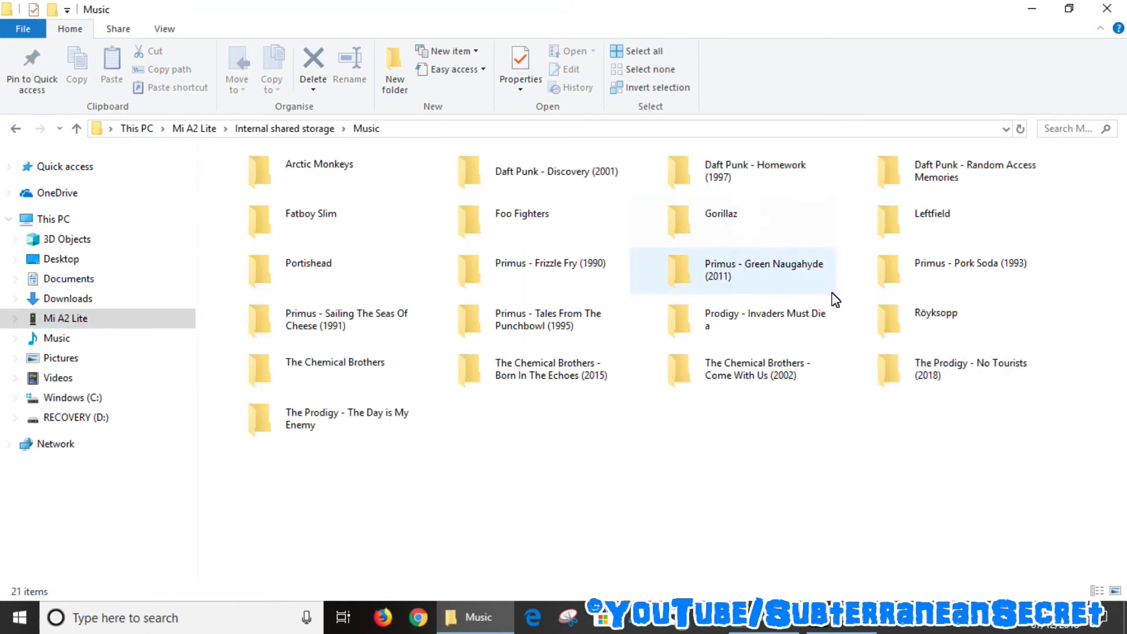
drag(986, 500, 211, 172)
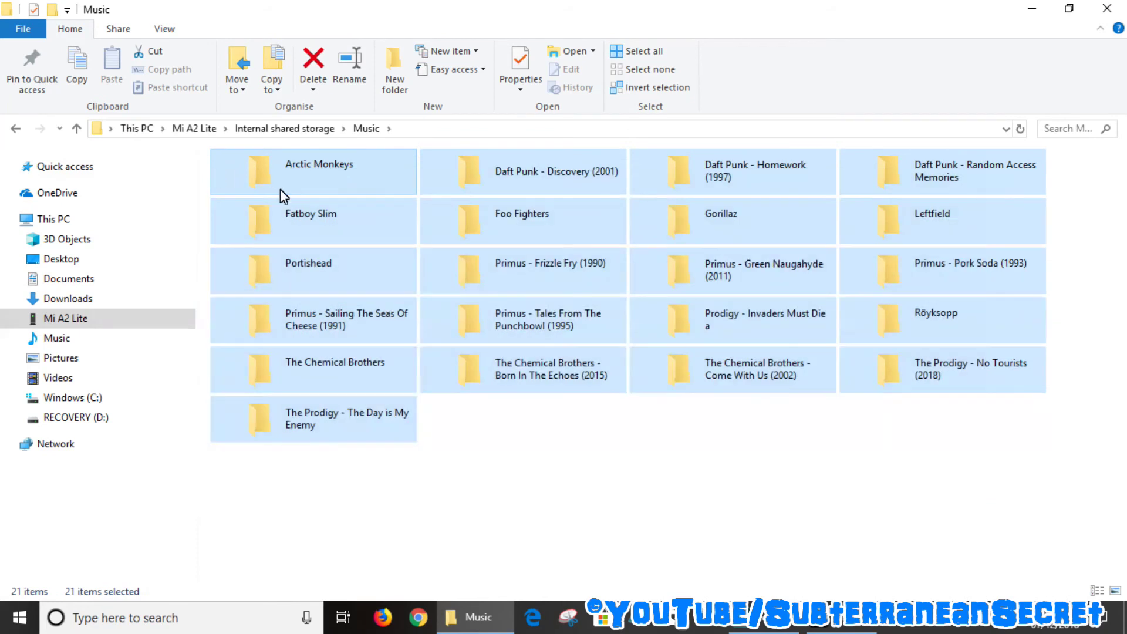
drag(281, 189, 168, 303)
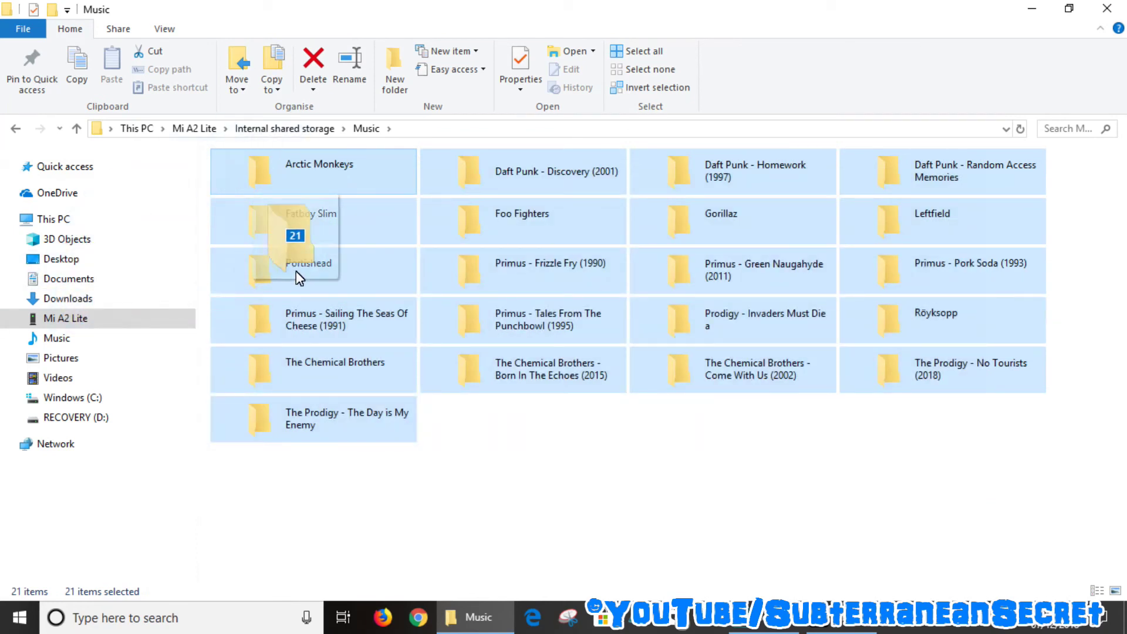
drag(169, 302, 519, 446)
click(520, 445)
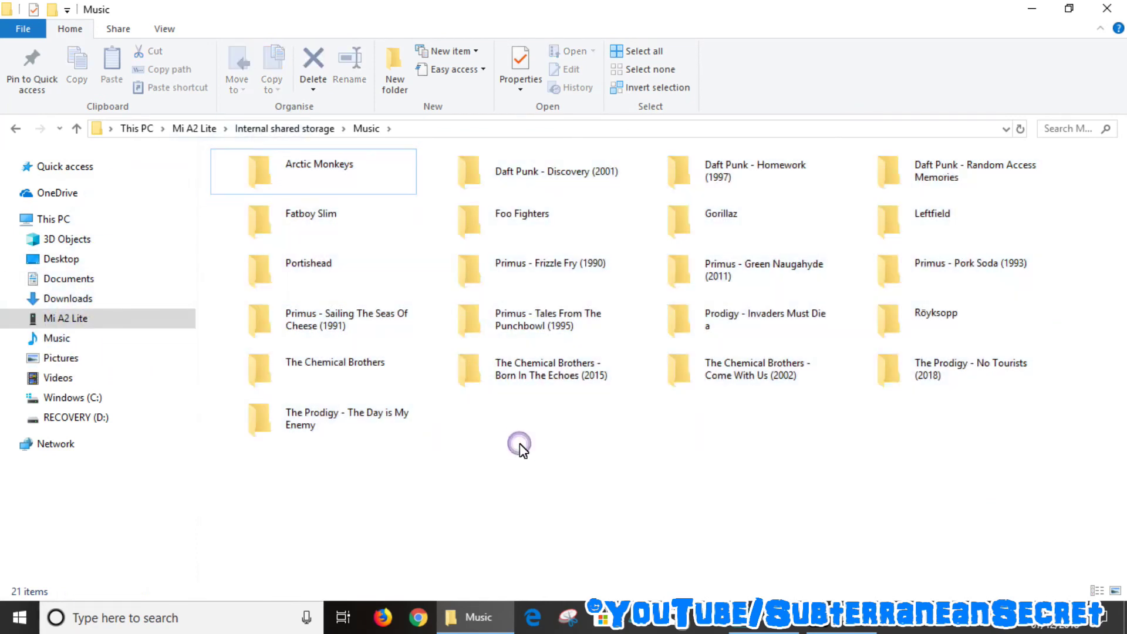